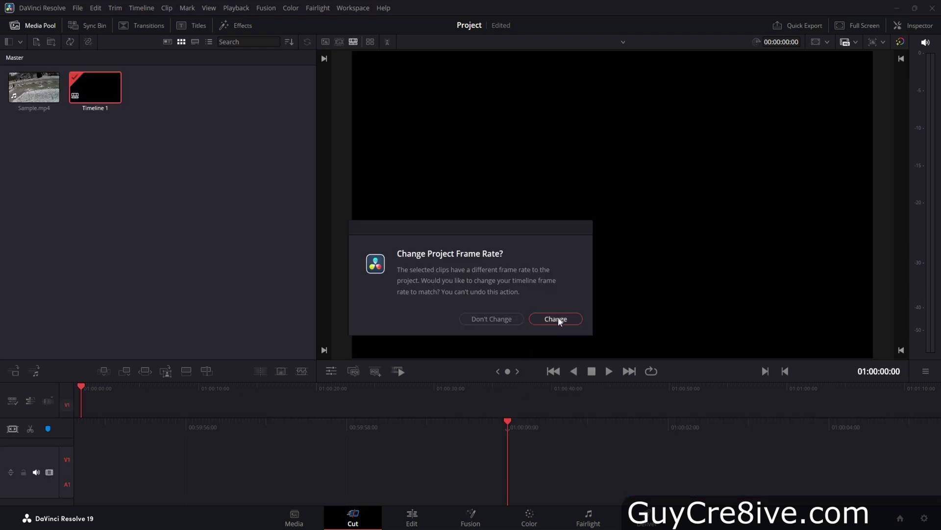
- Change the project frame rate to match Sample.mp4
click(558, 319)
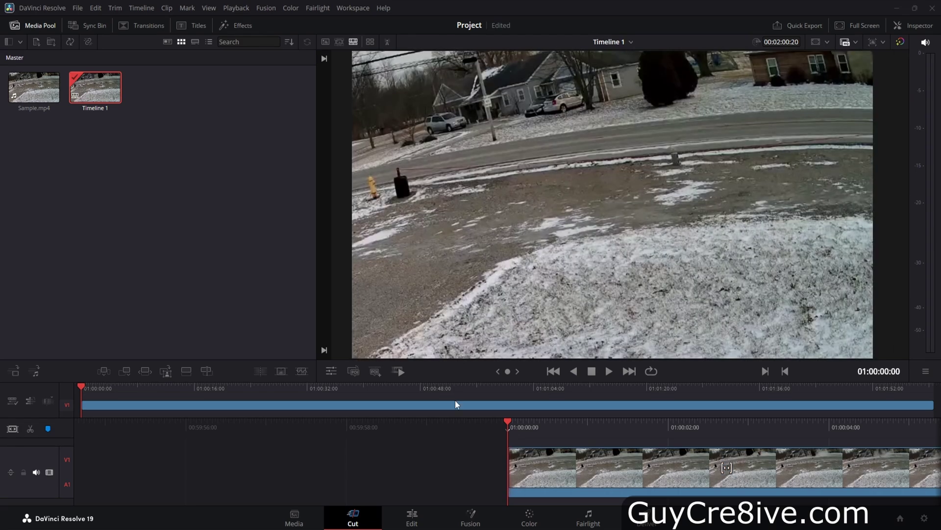
- On the Edit page, unlink the clip's audio and delete the audio clip
click(412, 516)
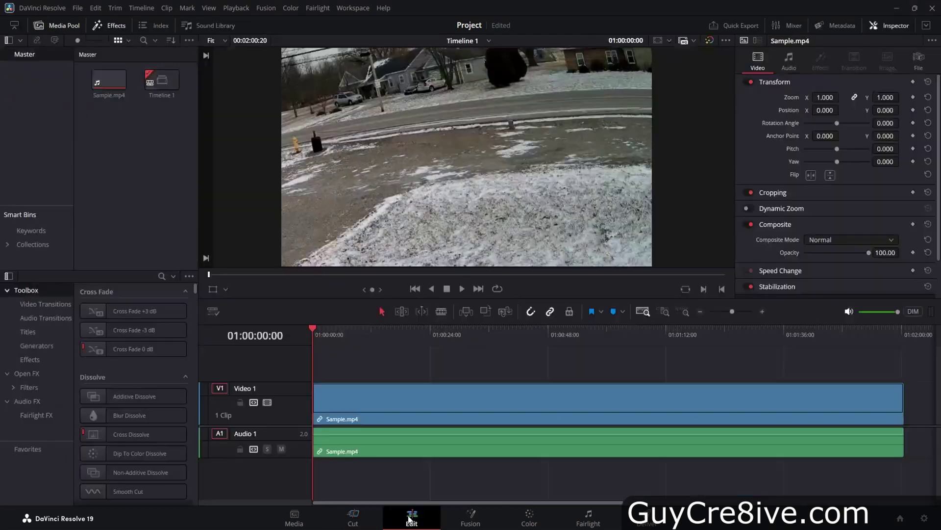
right_click(374, 446)
click(393, 441)
click(395, 453)
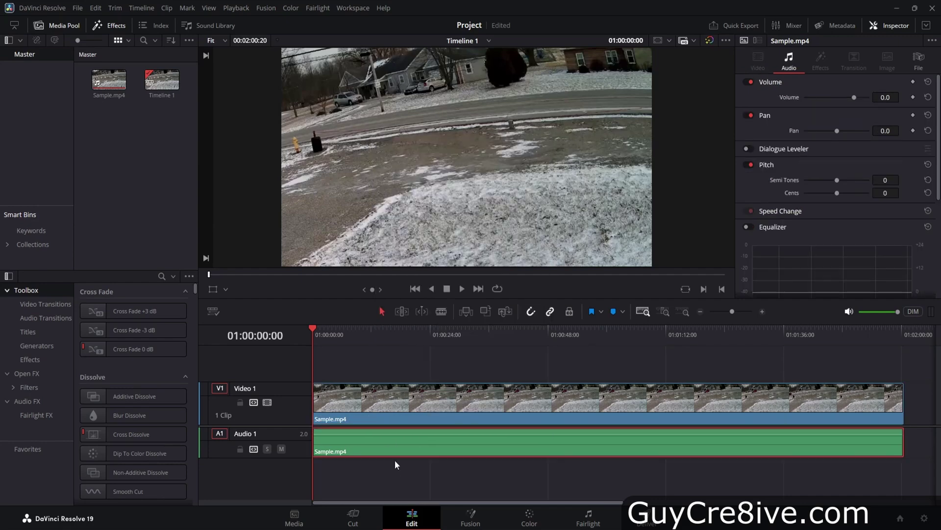
key(Delete)
- Enlarge the preview and video track, then scrub to 01:00:11:05 where the red car appears
drag(364, 300, 364, 362)
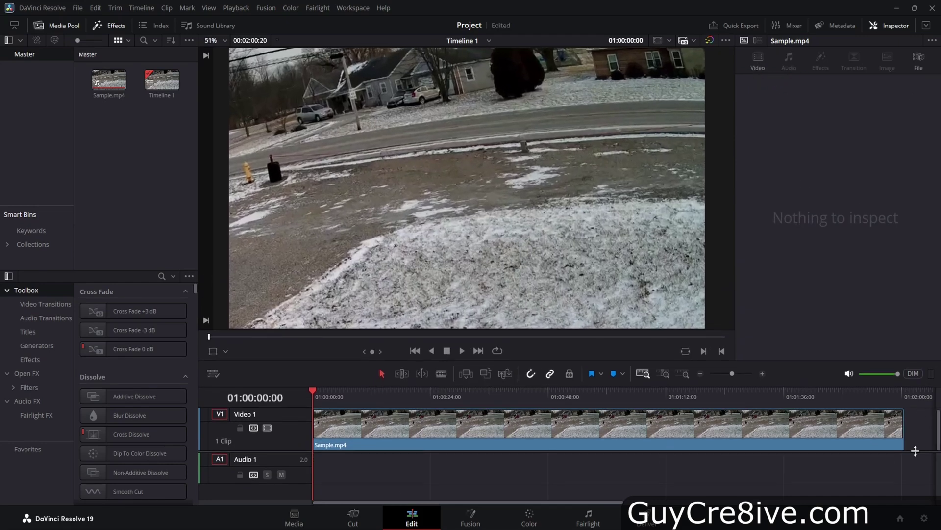
drag(915, 451, 913, 498)
drag(335, 360, 335, 396)
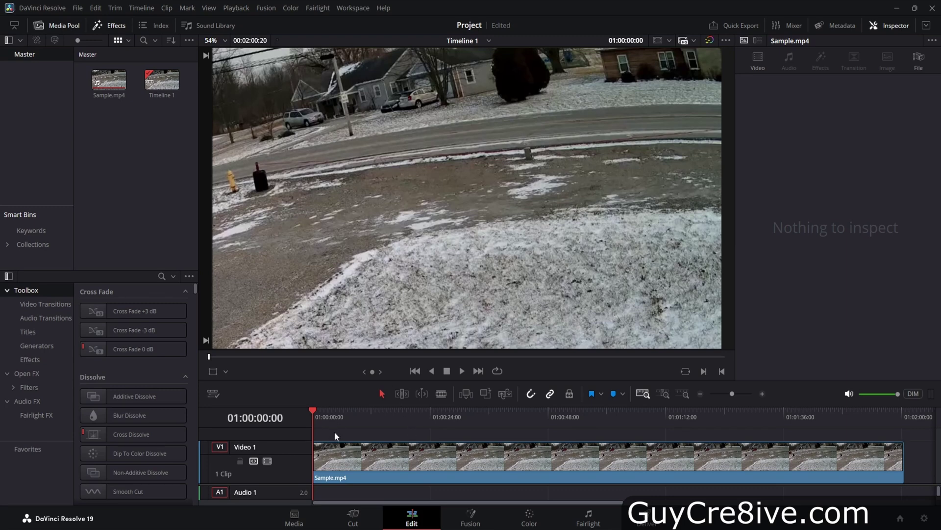
drag(315, 409, 367, 411)
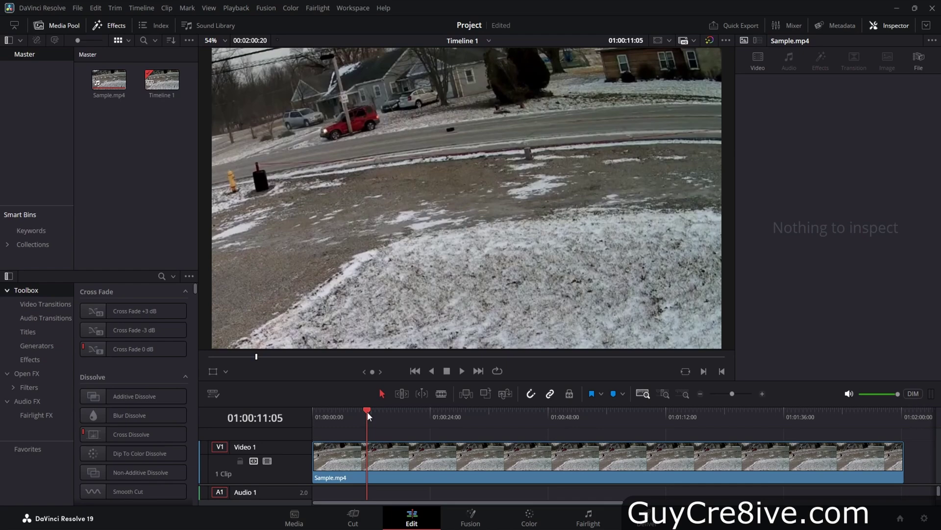
- Select the Sample.mp4 clip and park the playhead at 01:00:10:05
click(381, 458)
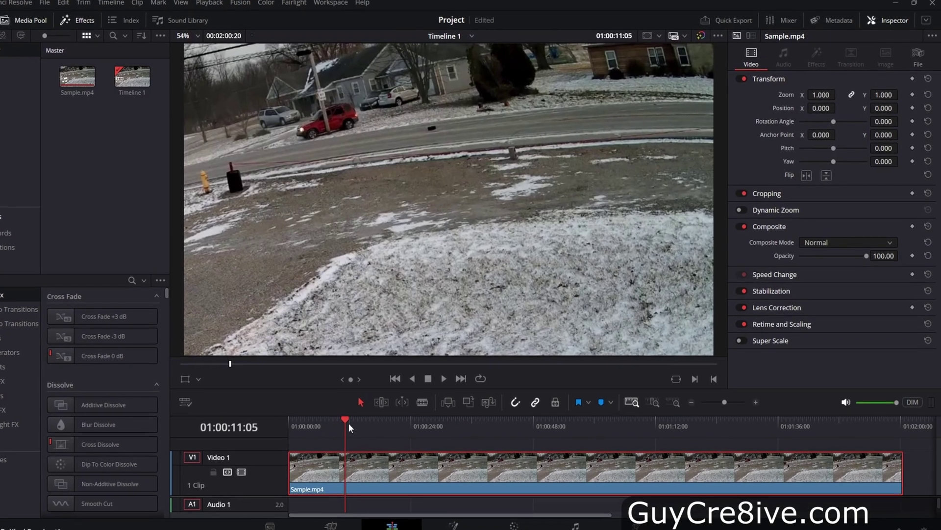
click(366, 411)
drag(332, 430, 328, 431)
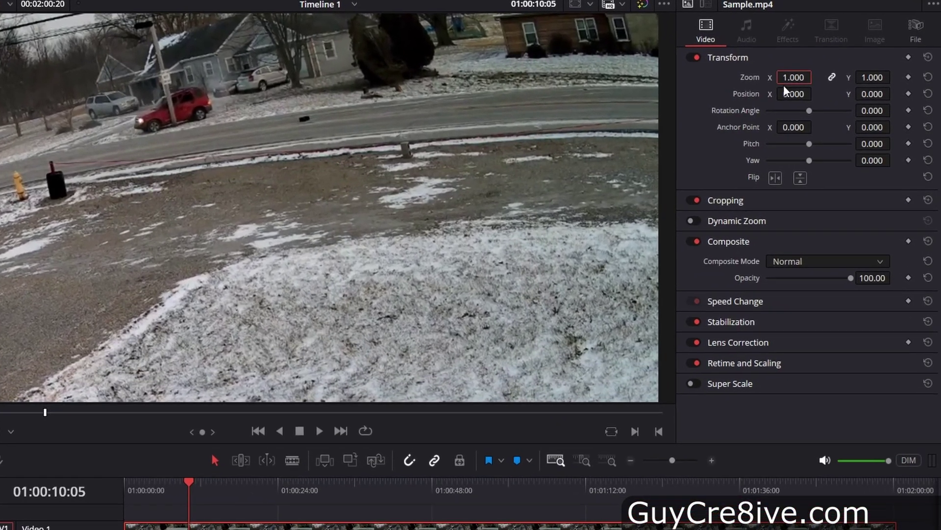
- Set Zoom to 1.8 and Position to X 766, Y -432 to frame the red car
text(1.8)
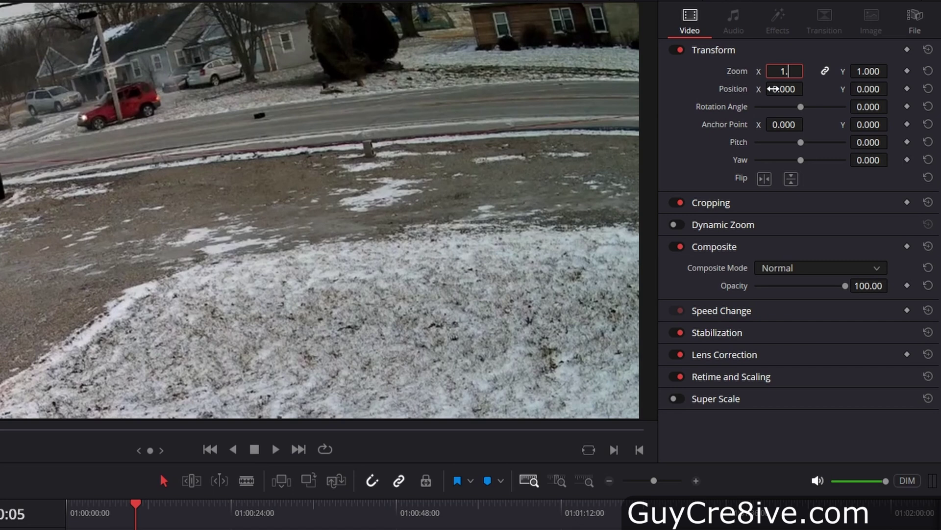
key(Return)
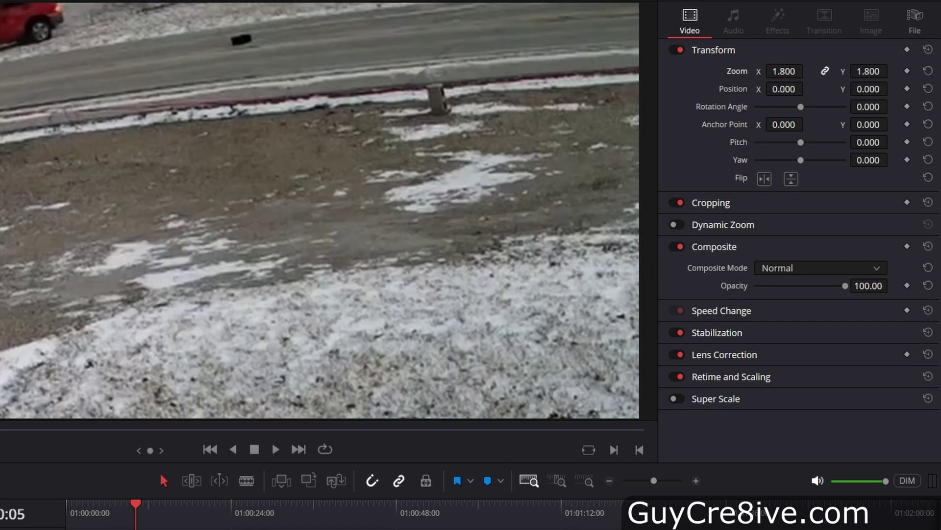
drag(783, 91, 807, 90)
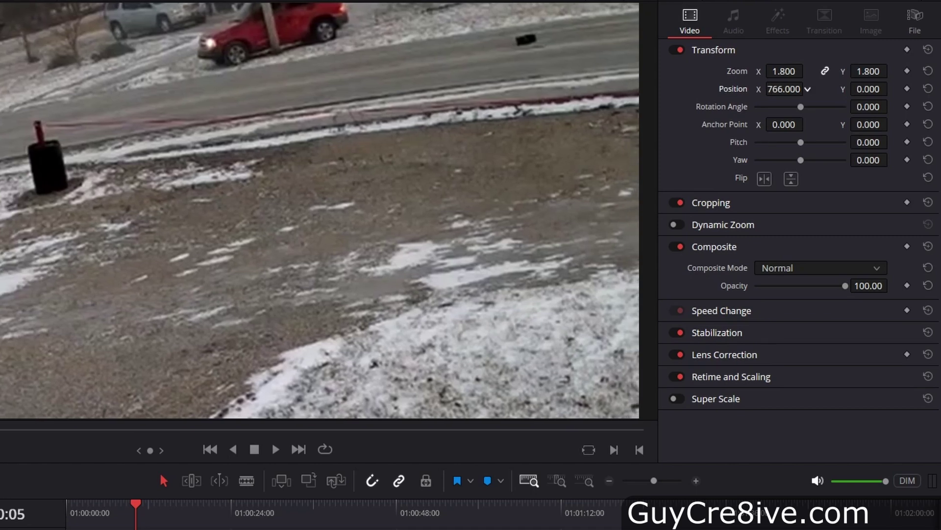
drag(871, 93, 872, 93)
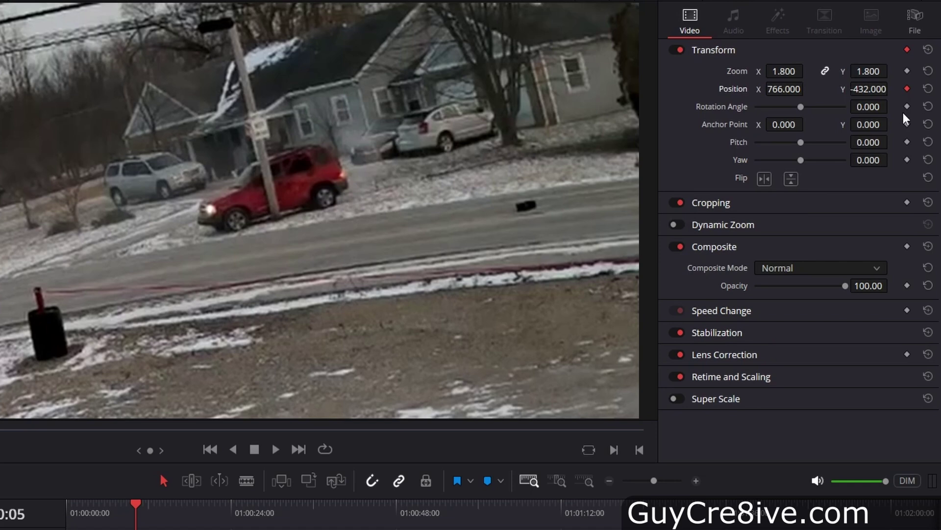
- Return the playhead to the Transform keyframe at 01:00:10:05
drag(136, 503, 115, 505)
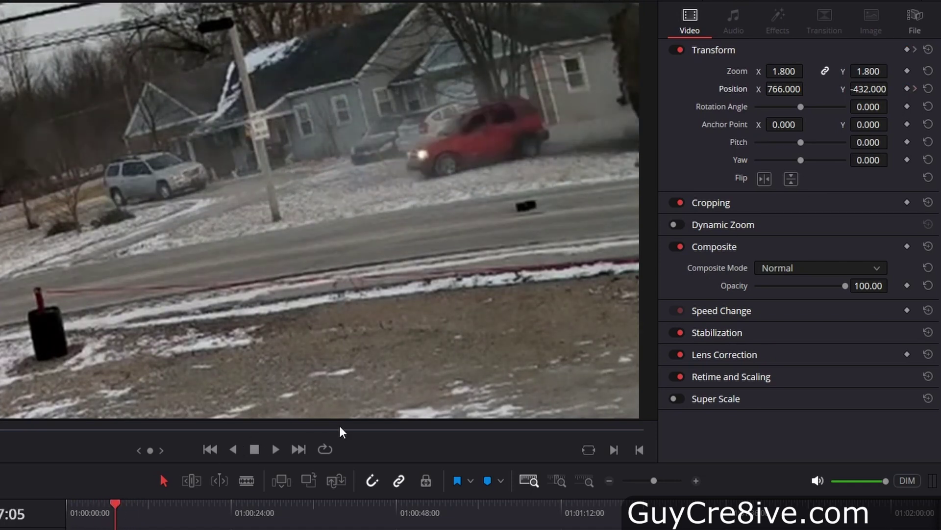
click(916, 89)
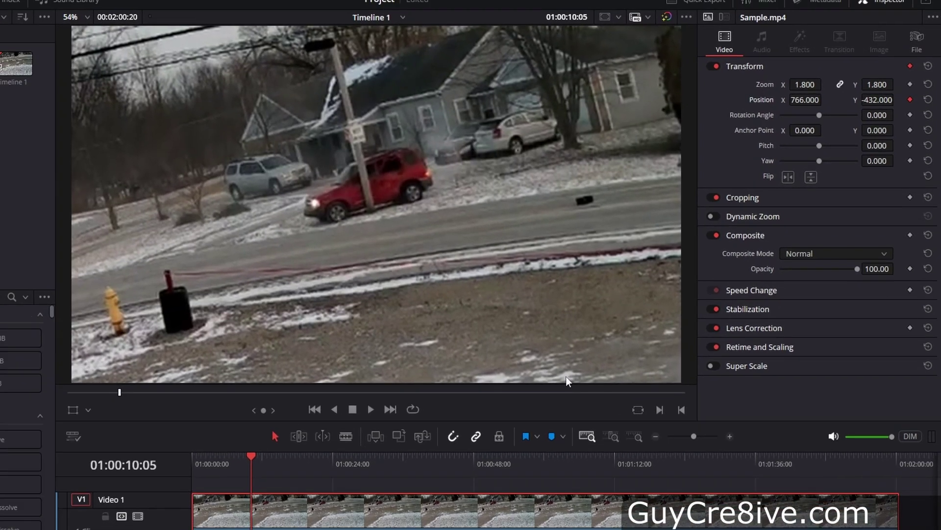
- At 01:00:00:00, keyframe Position X at -767, then scrub to preview the pan
click(253, 454)
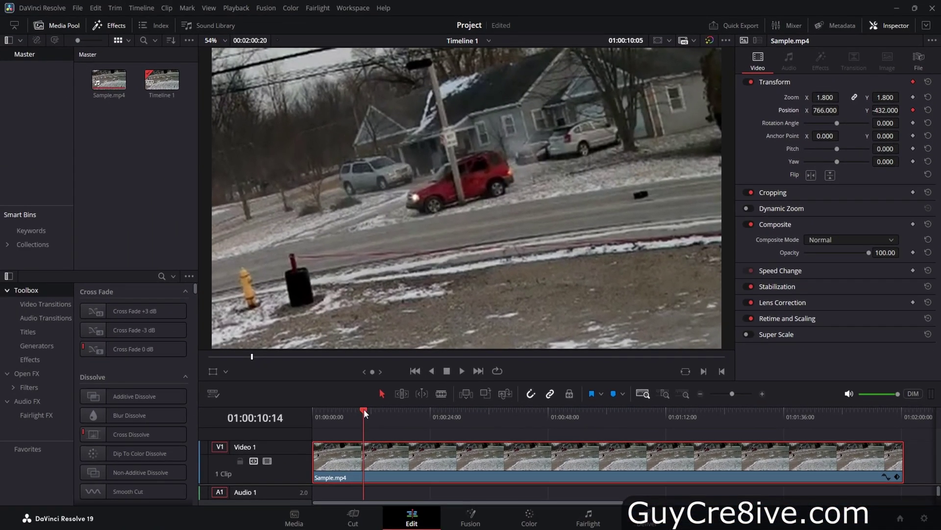
drag(363, 409, 311, 417)
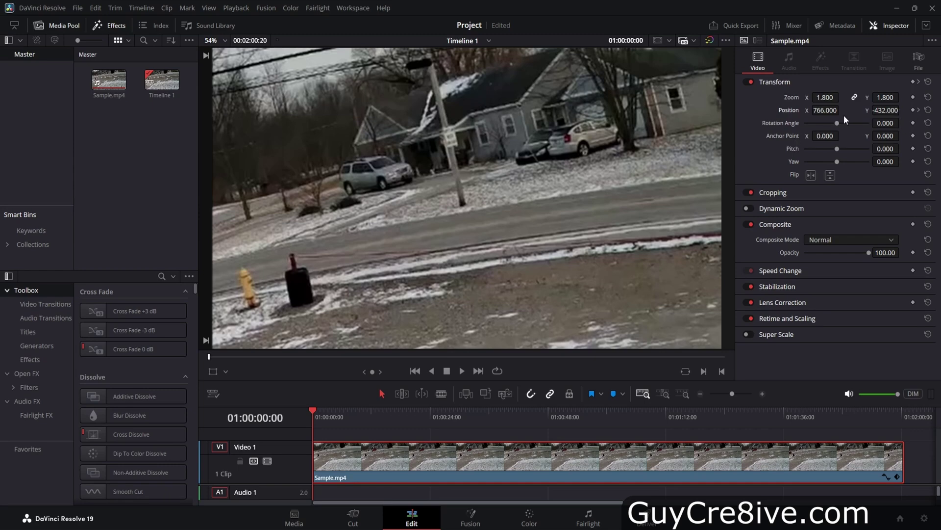
mouse_move(841, 110)
mouse_down()
mouse_move(790, 110)
mouse_move(843, 110)
mouse_up()
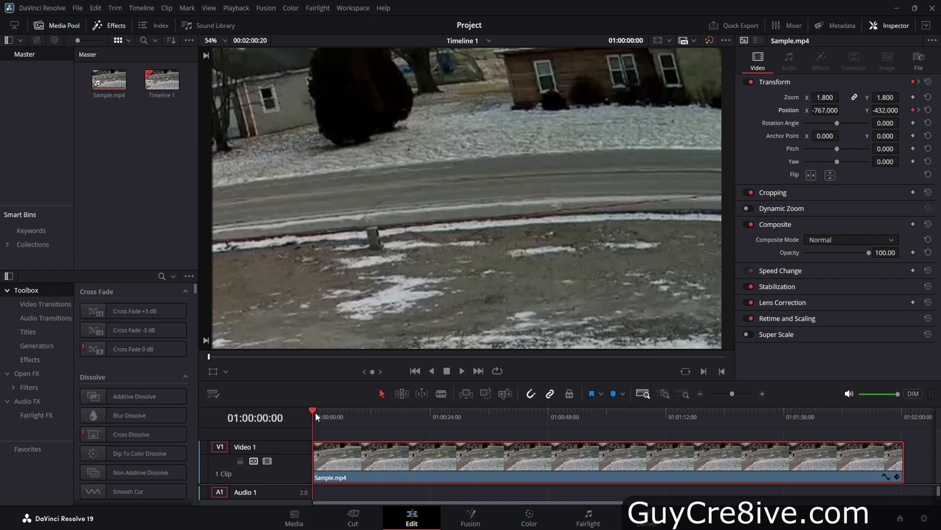
drag(316, 412, 337, 417)
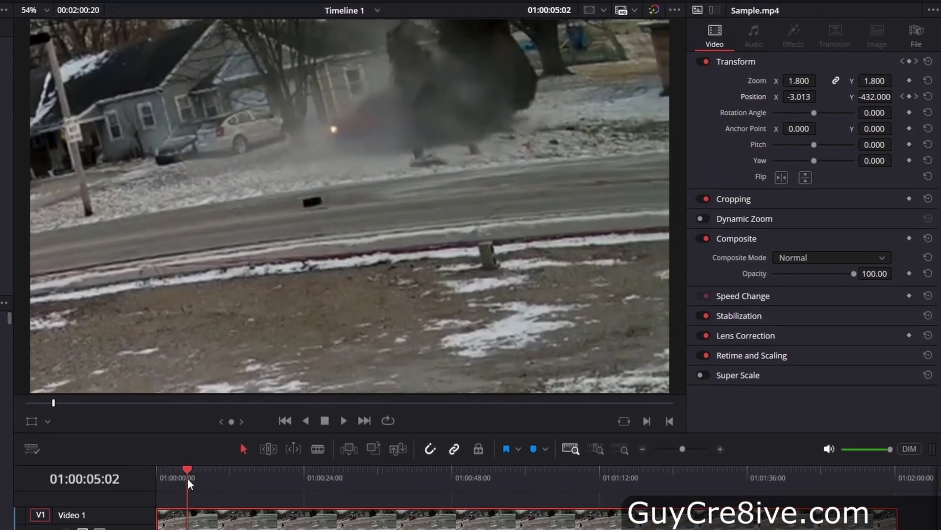
- Add a position keyframe at 01:00:02:02
drag(188, 479, 174, 483)
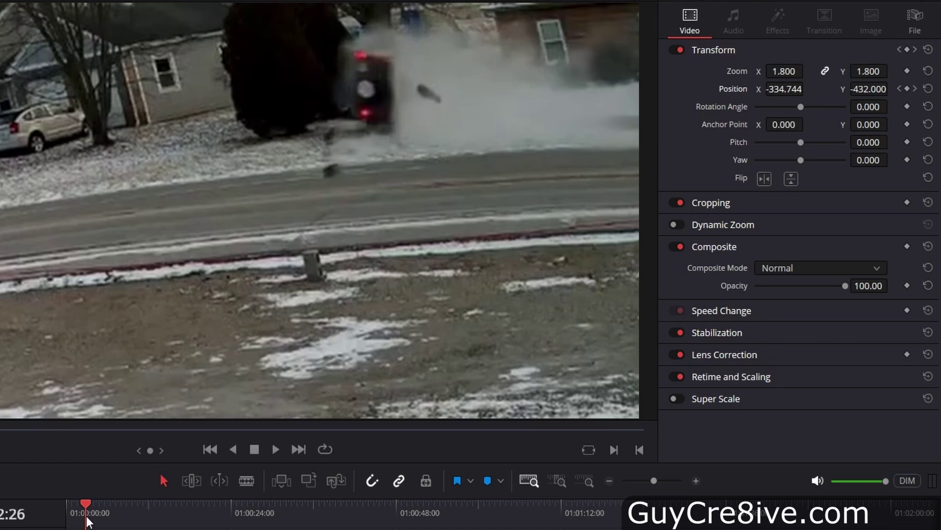
drag(88, 521, 81, 521)
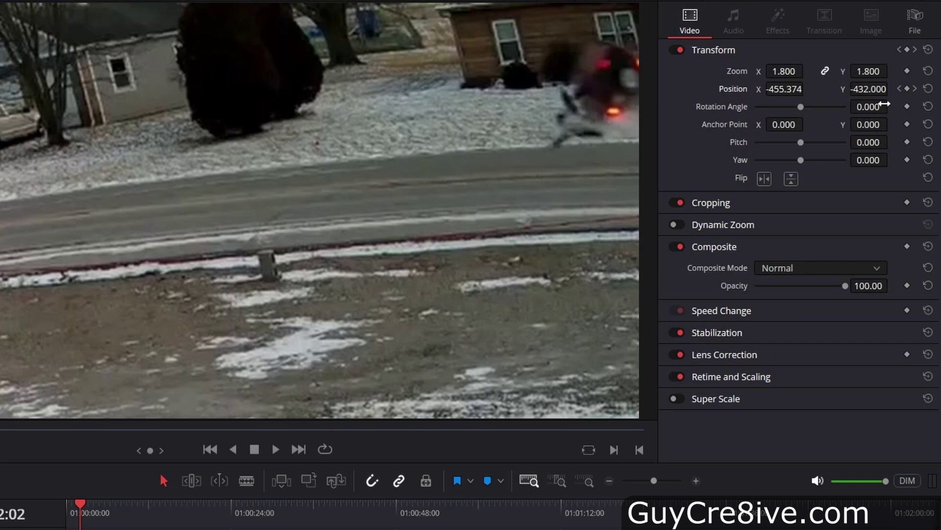
click(908, 89)
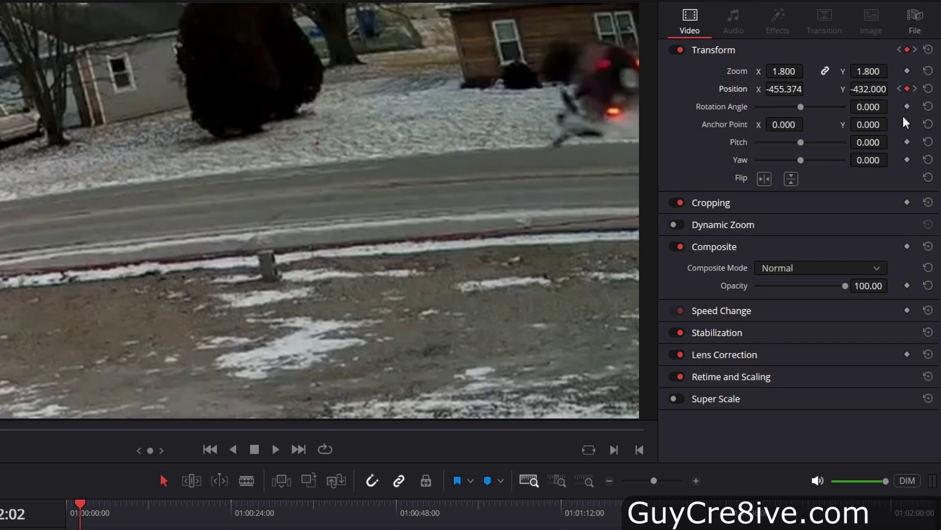
- Set that keyframe's Position X to -769, holding the opening framing, then return to start
click(899, 89)
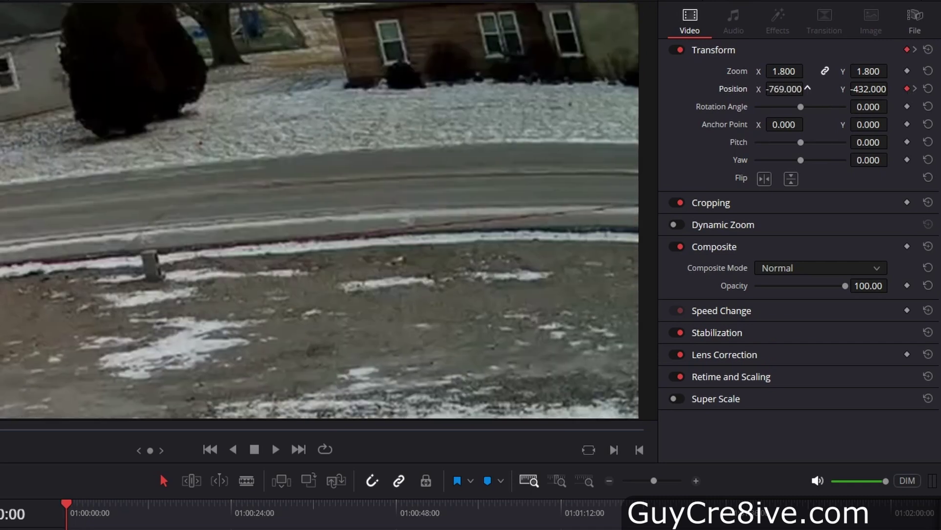
click(914, 89)
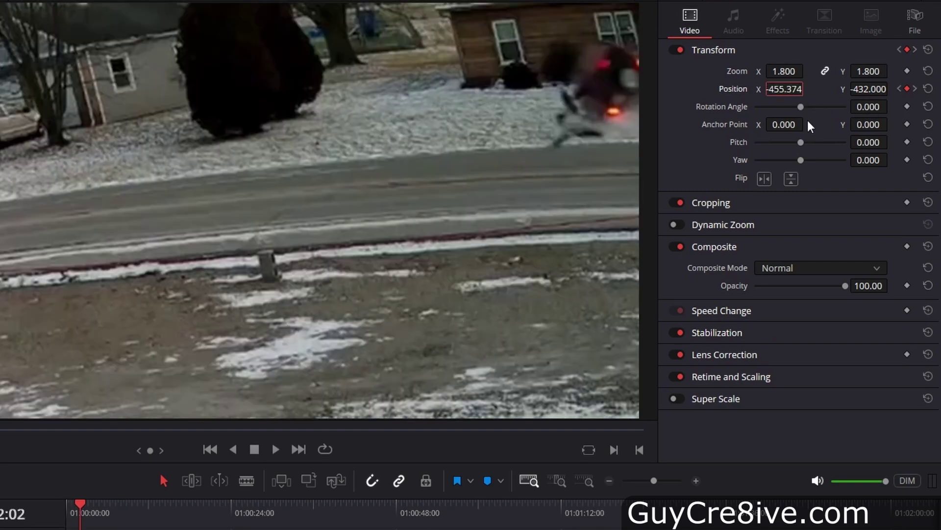
text(-769)
key(Return)
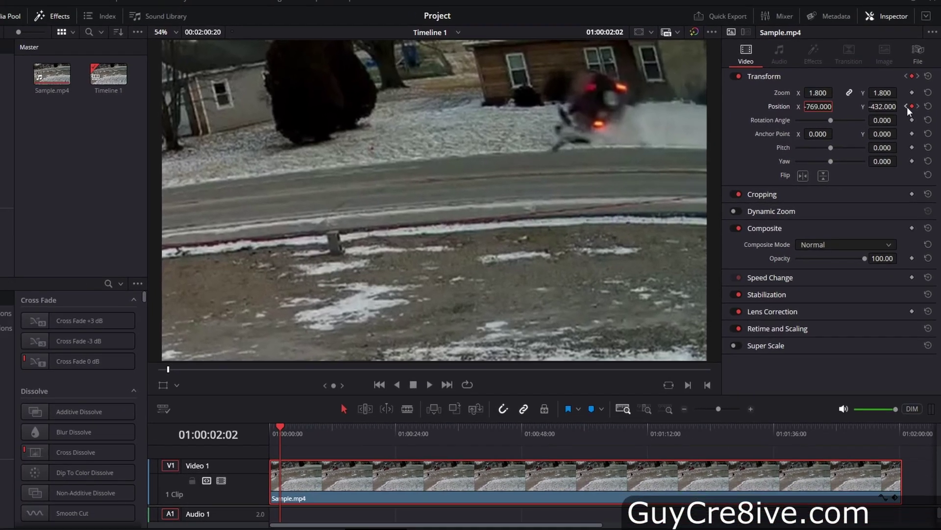
key(Home)
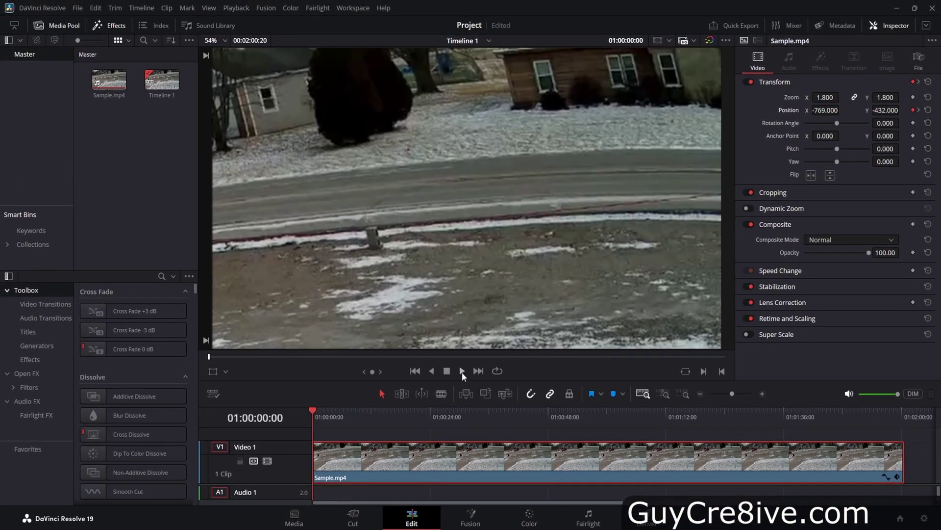
- Play back the pan, then park the playhead at 01:01:37:14
click(462, 371)
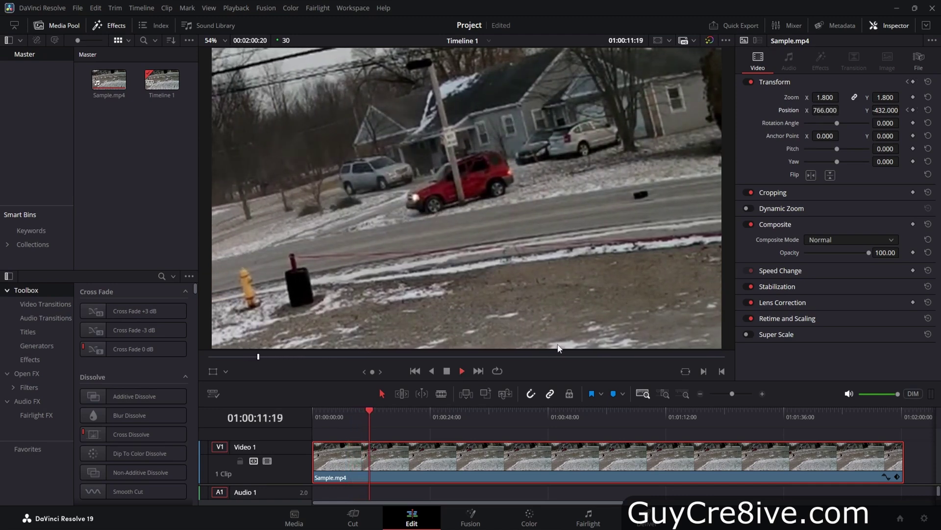
click(485, 413)
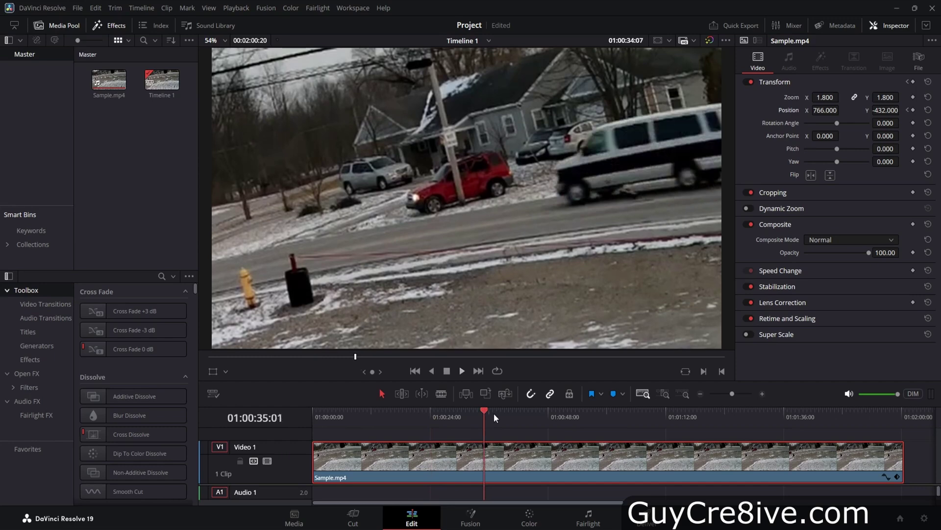
drag(494, 414, 793, 411)
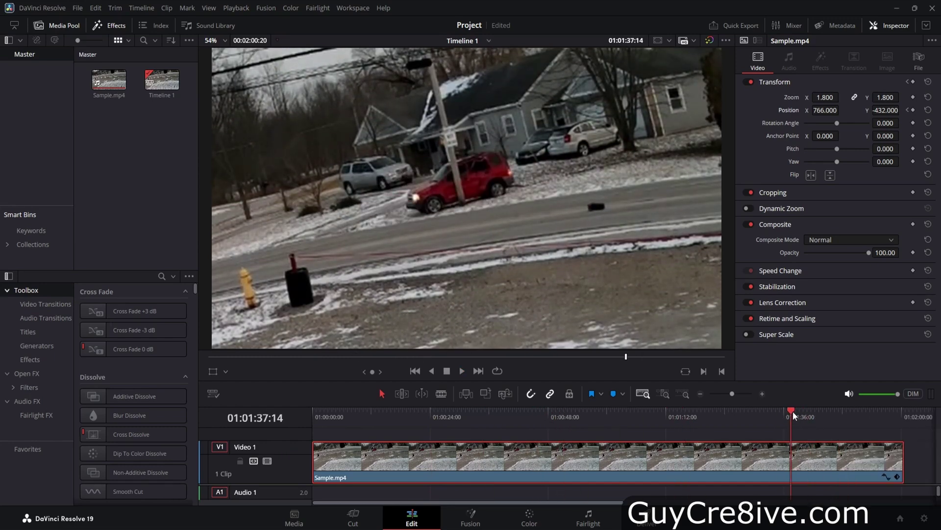
- Keyframe the 1.8 zoom at 01:01:37:14, and add zoom and position keyframes at 01:02:00:20
click(912, 97)
drag(792, 410, 901, 426)
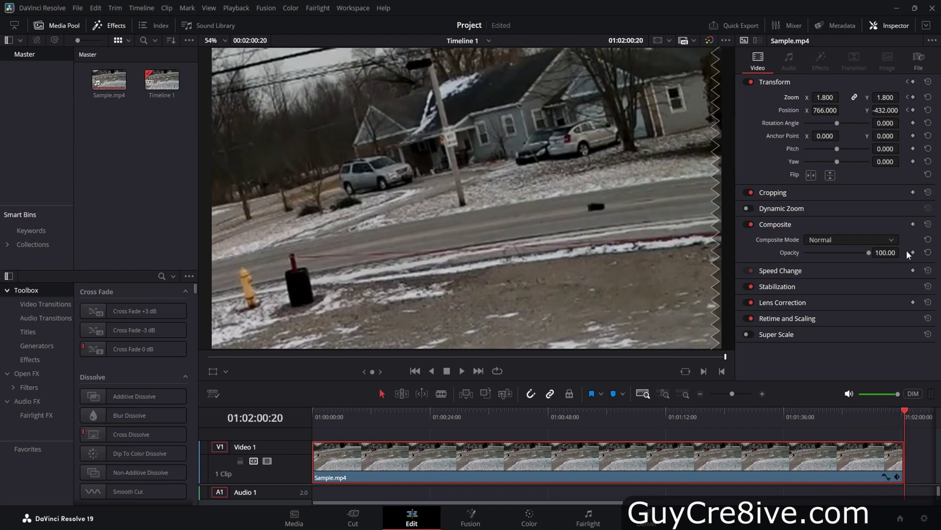
click(914, 97)
click(913, 110)
- Set the end keyframe to Zoom 1.000 and Position 0/0, then preview the zoom-out
text(1)
key(Tab)
text(0)
key(Tab)
text(0)
key(Return)
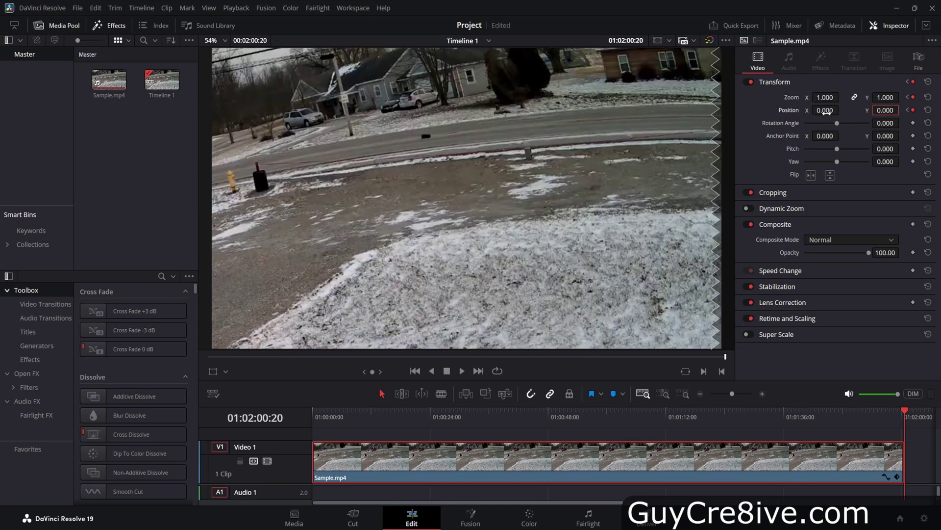
drag(896, 408, 769, 428)
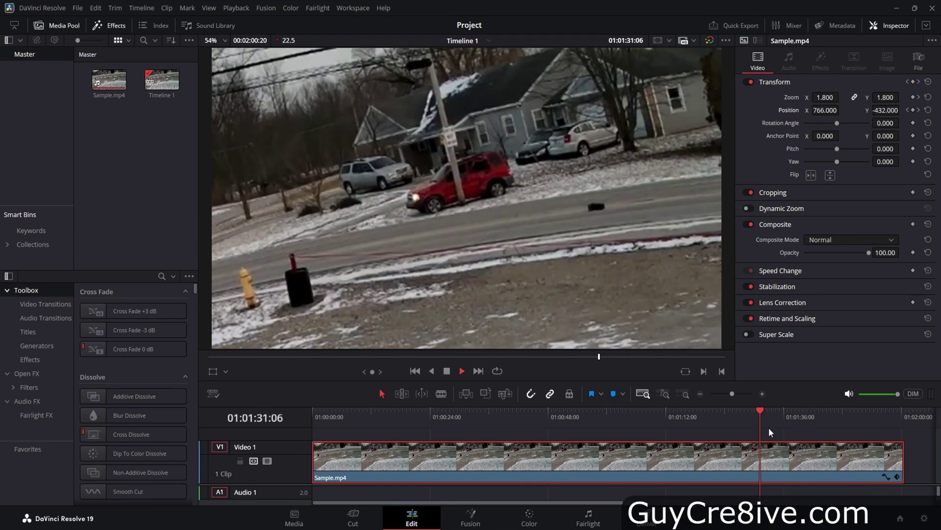
key(space)
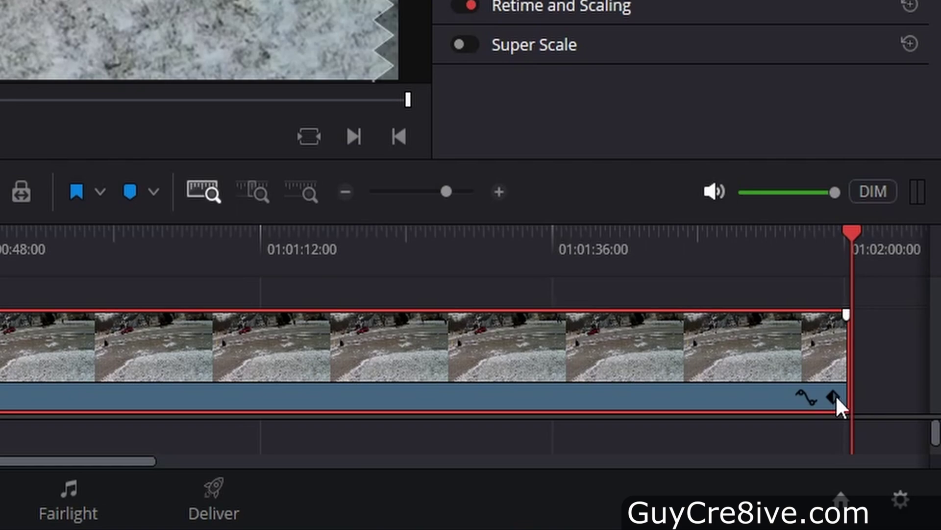
- Show the clip's keyframe track and step back through each Transform keyframe to the first
click(834, 396)
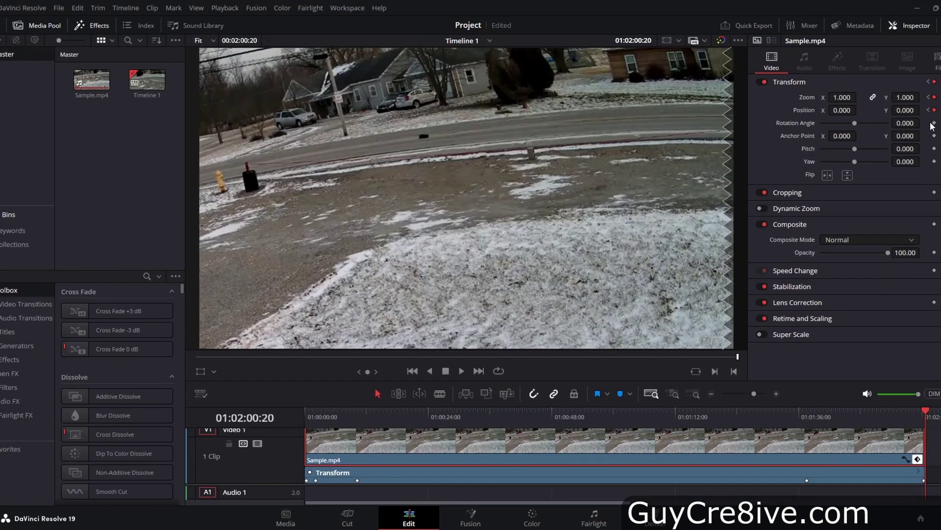
click(929, 111)
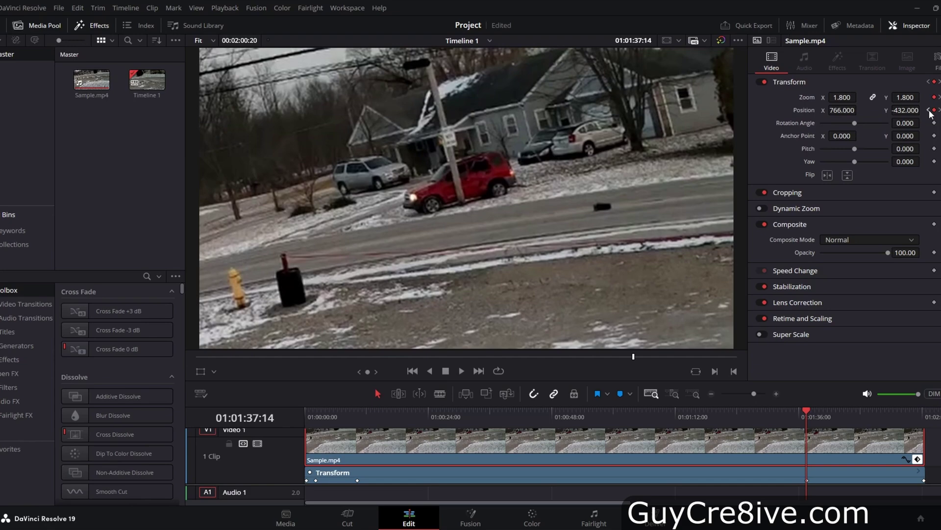
click(929, 111)
click(929, 111)
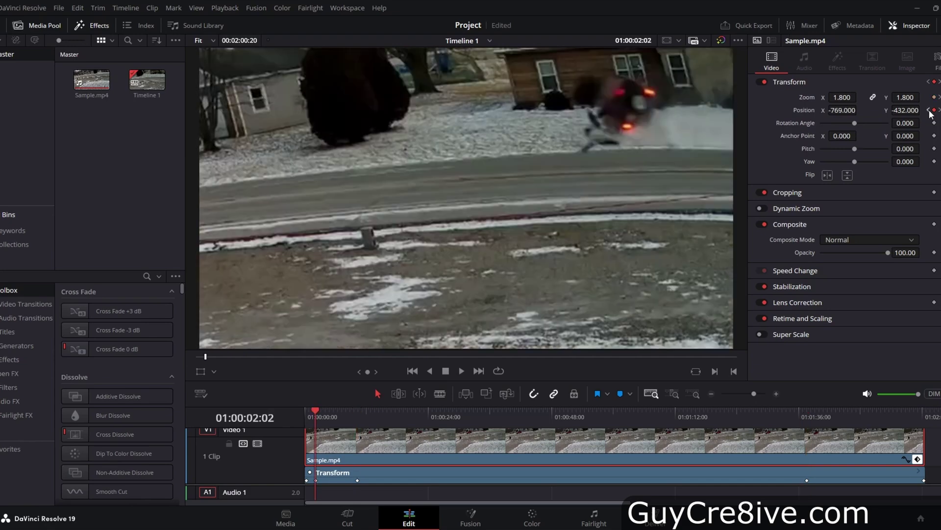
click(929, 111)
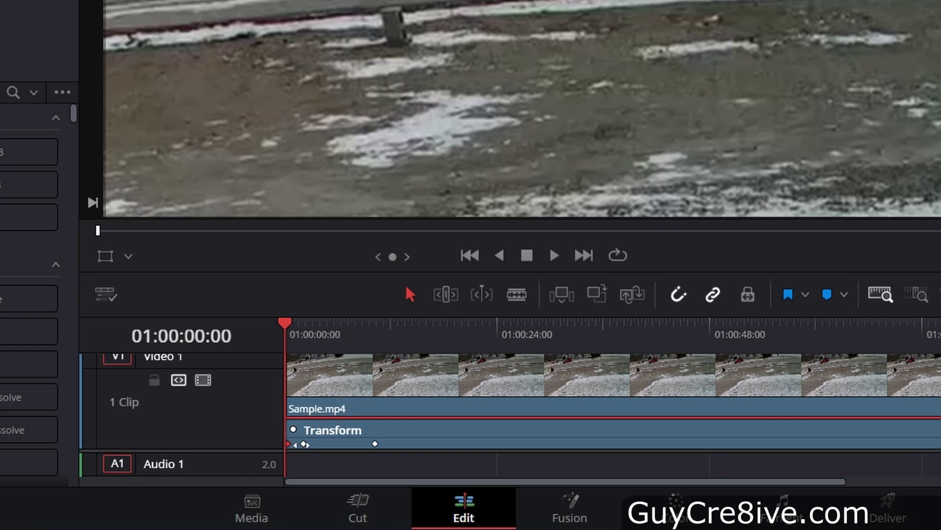
click(303, 444)
- Scrub through the clip from its start to the zoom-out at 01:02:00:20
click(297, 327)
drag(299, 330, 302, 331)
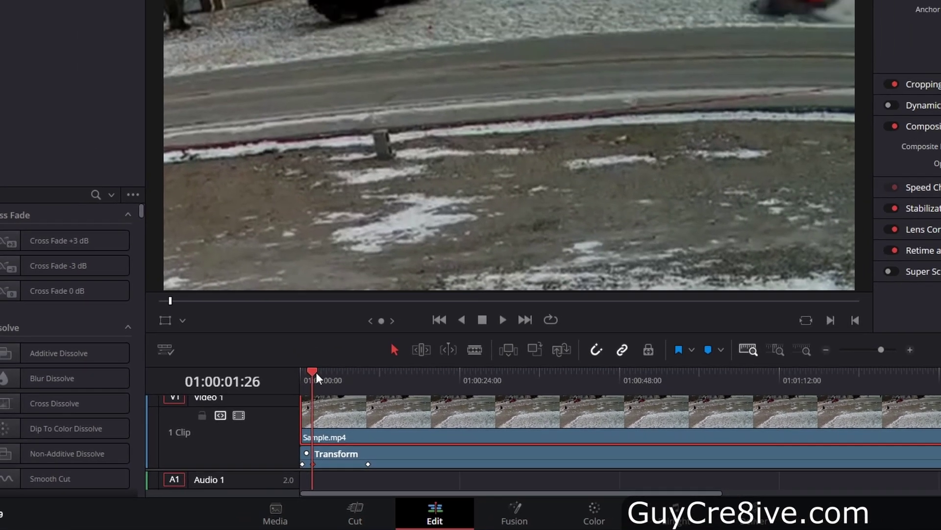
drag(315, 371, 415, 374)
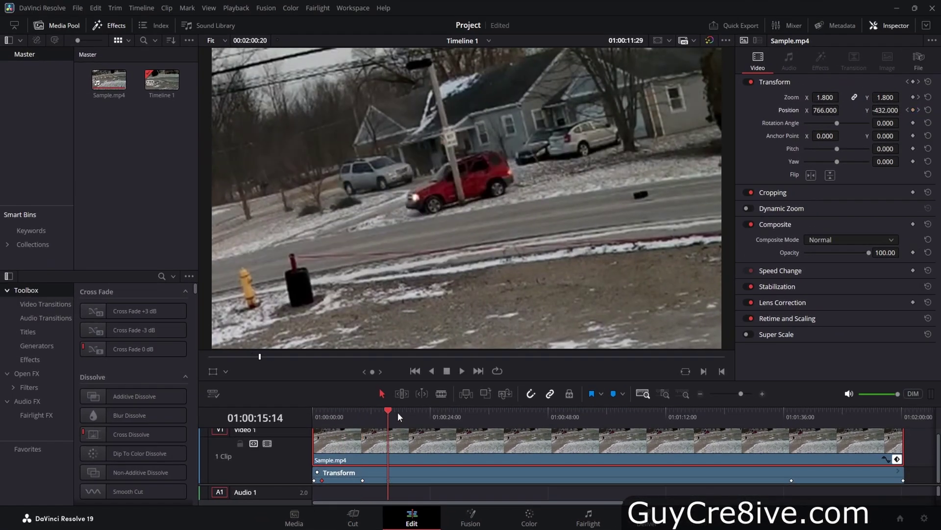
drag(398, 414, 791, 450)
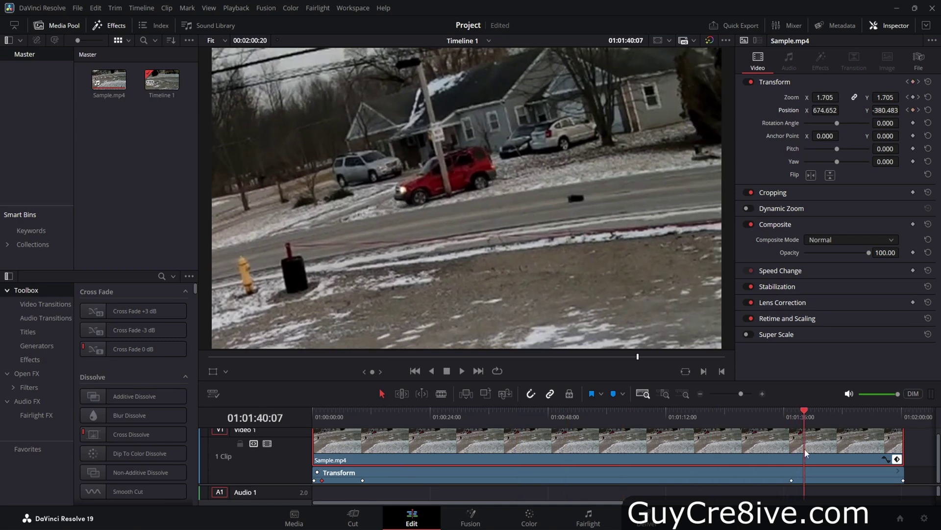
drag(804, 449, 904, 463)
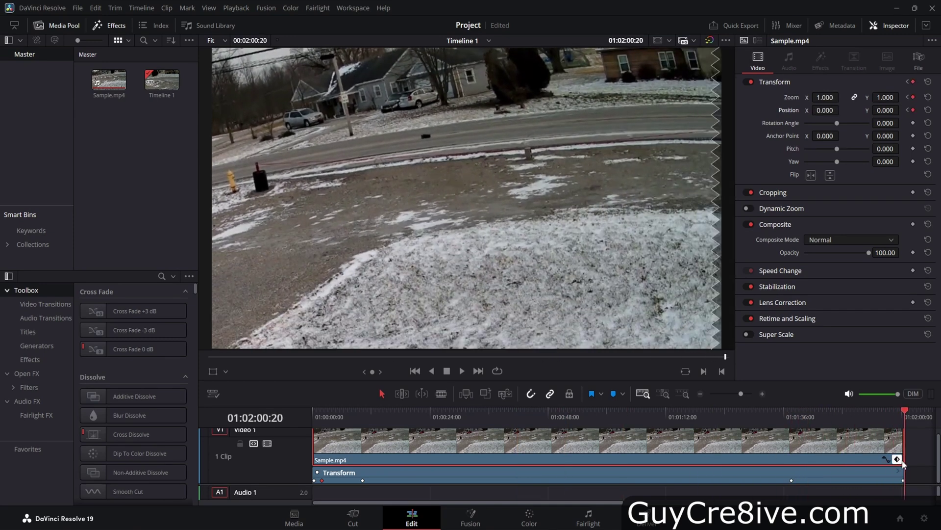
- Enable the viewer's Transform overlay and set the viewer display to 25%
click(213, 372)
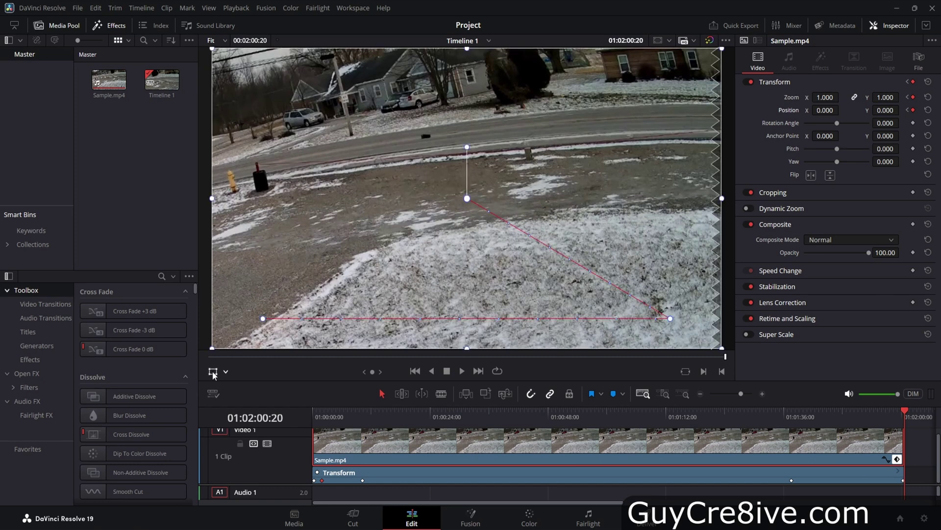
click(218, 41)
click(219, 84)
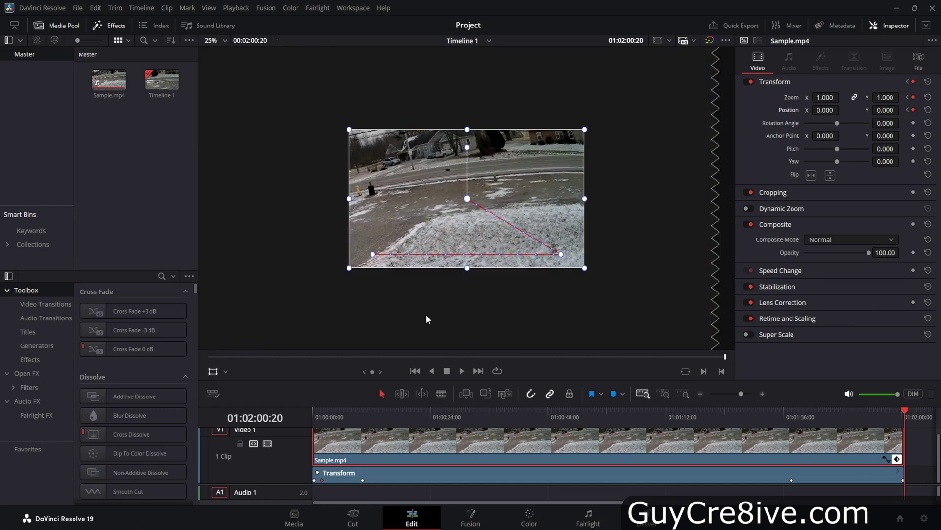
- At the clip's end, drag a corner handle to raise the final zoom to 1.387
drag(332, 417, 372, 425)
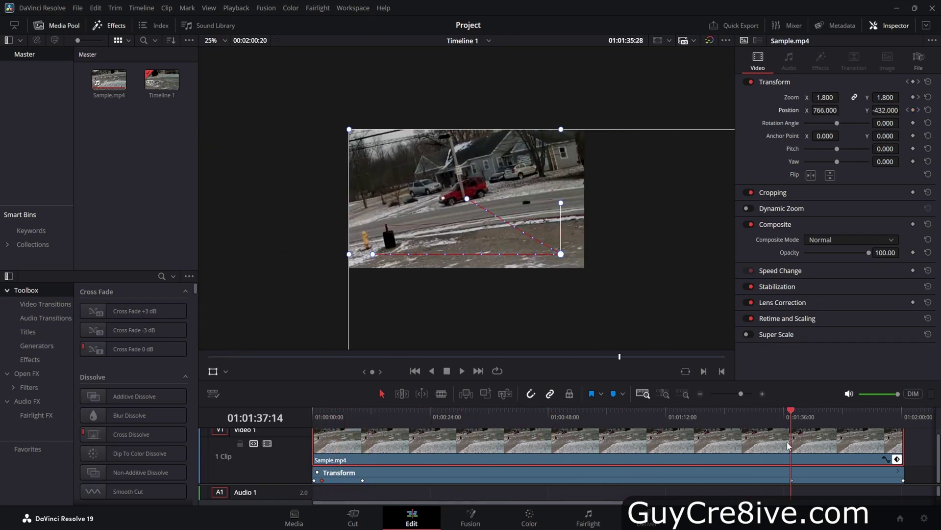
drag(795, 444, 904, 446)
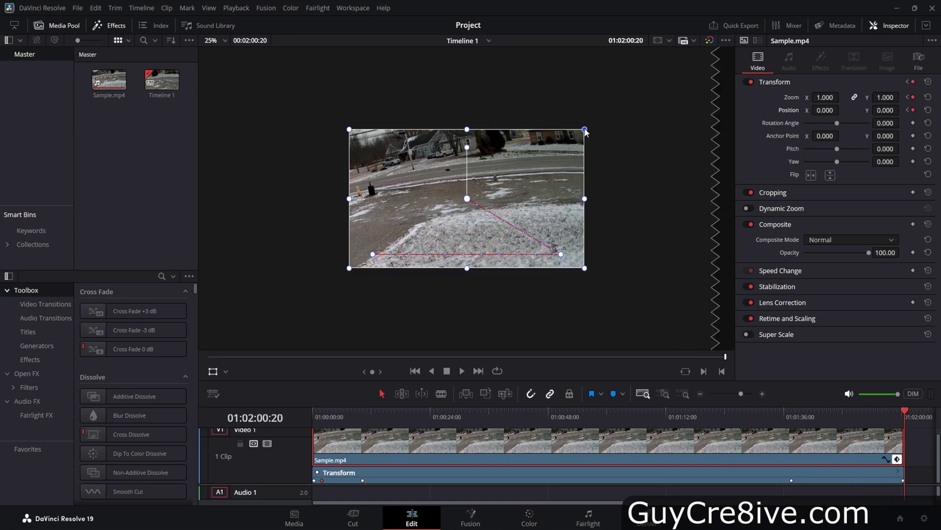
drag(585, 130, 643, 103)
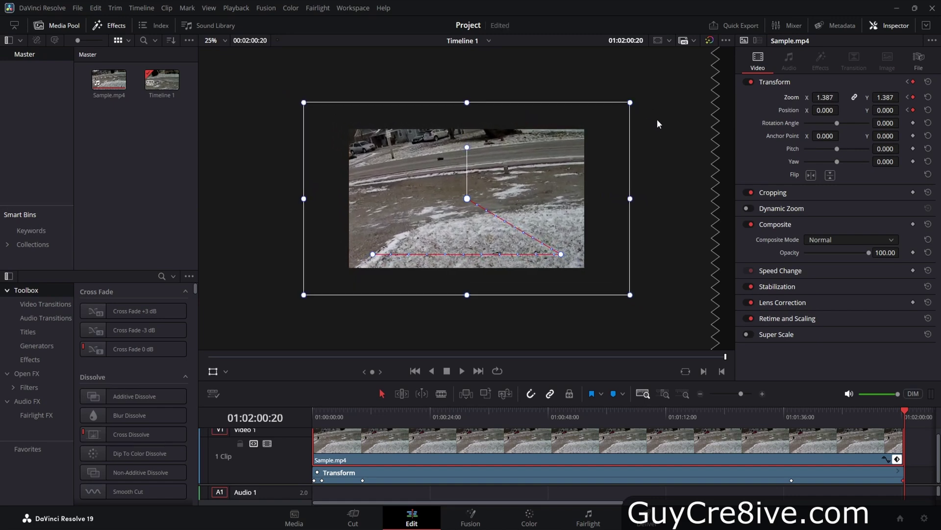
- Return Sample.mp4 to zoom 1.000 and position 0/0, clearing all its Transform keyframes
click(928, 98)
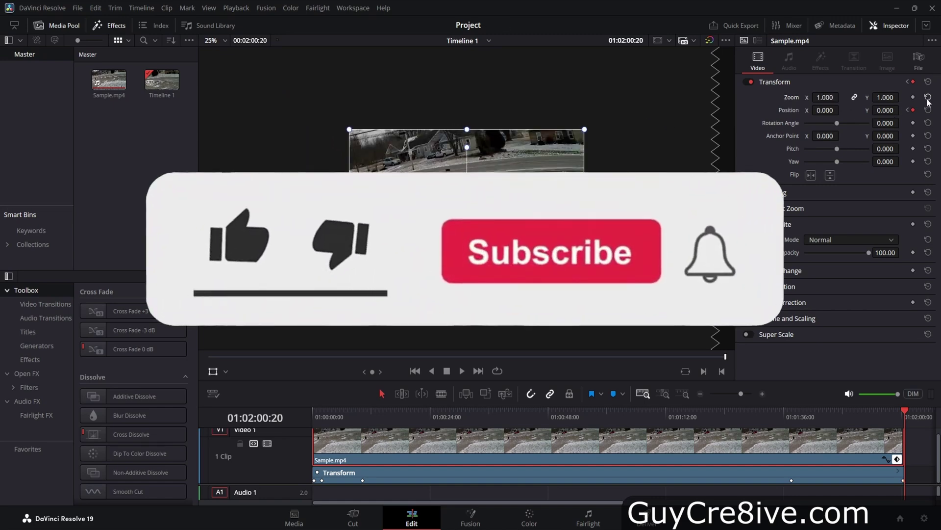
click(928, 110)
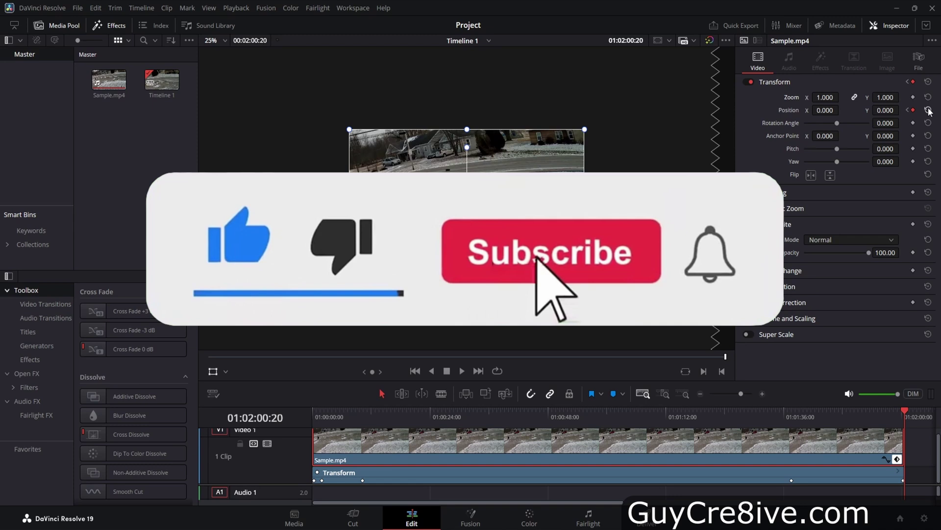
click(928, 110)
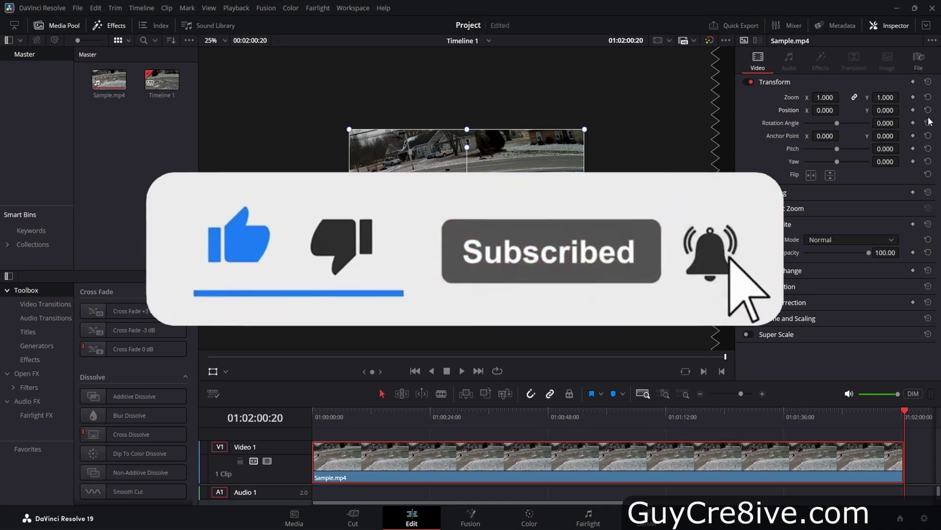